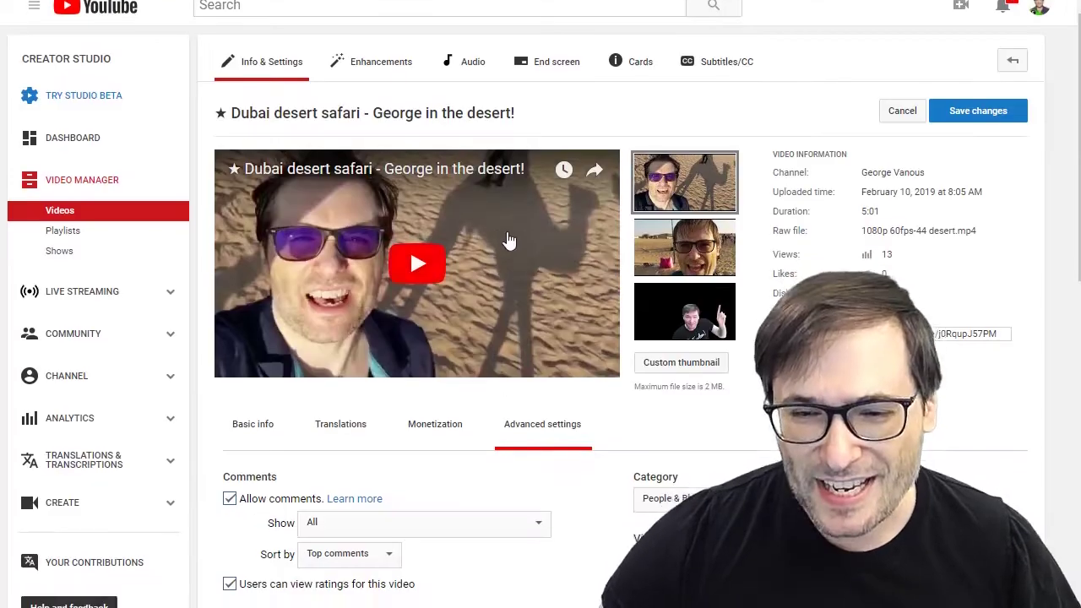
Tick 'Enable this video for audio-only use within YouTube Music' in the desert safari video's advanced settings
scroll(507, 244, down, 2)
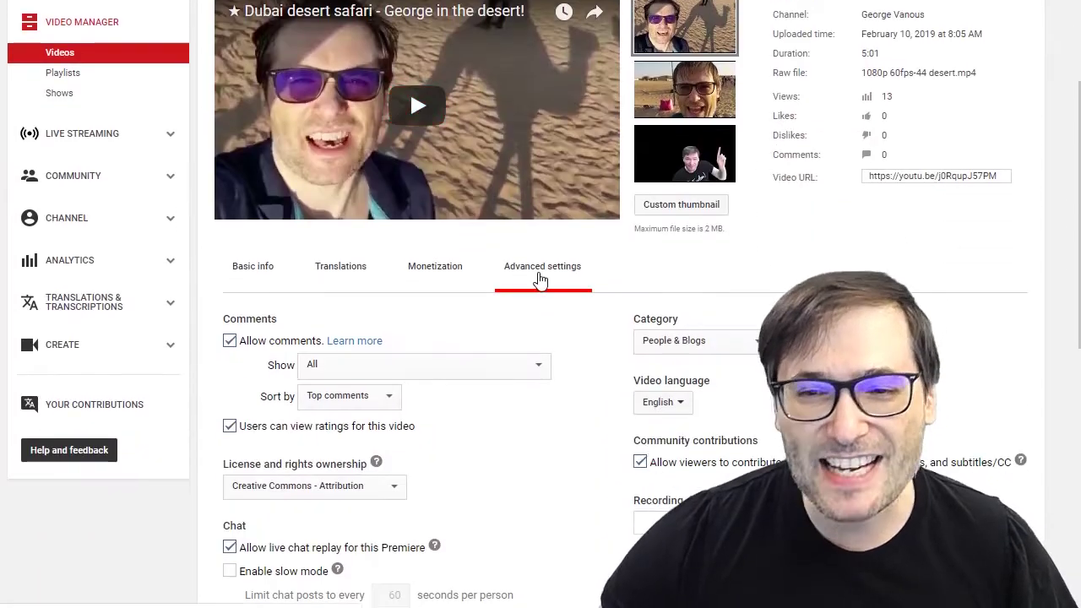
scroll(595, 289, down, 3)
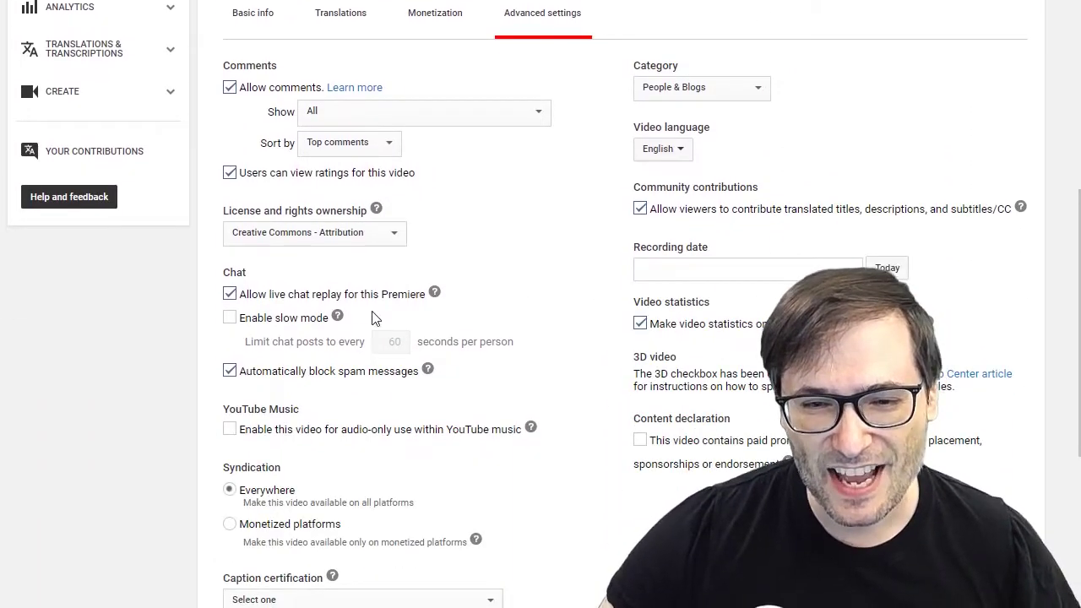
scroll(234, 321, down, 1)
drag(224, 323, 521, 342)
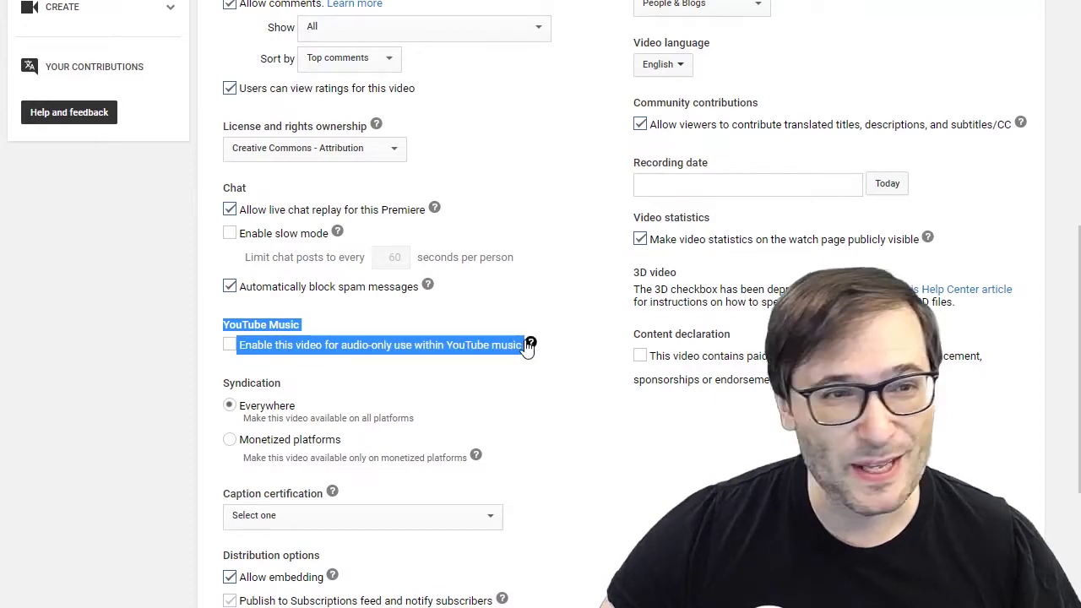
click(230, 344)
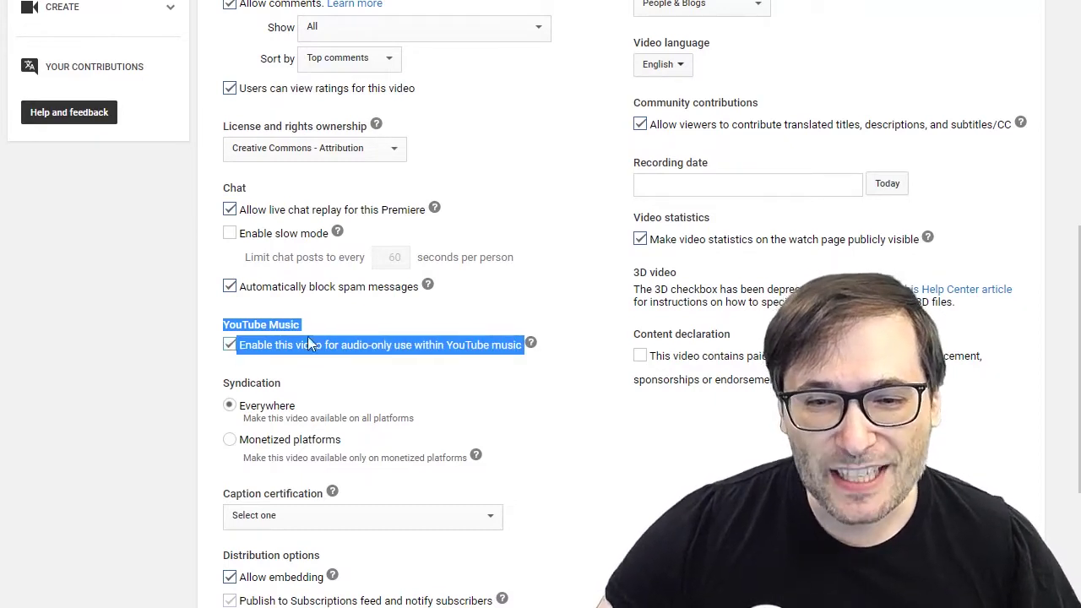
click(362, 326)
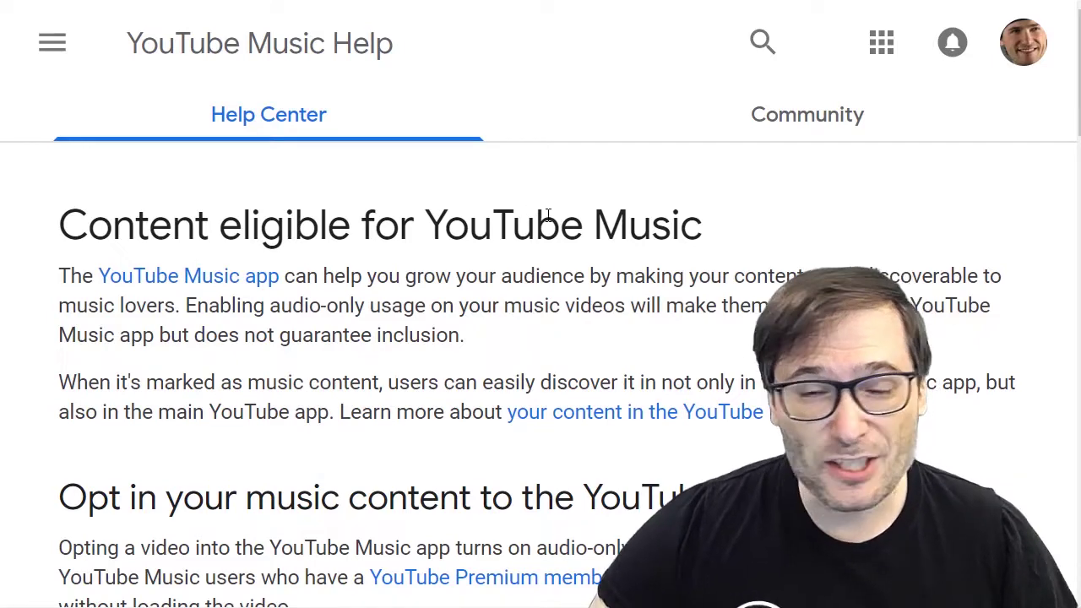
Read the 'Content eligible for YouTube Music' article, highlighting its opening line, opt-in heading and audio-mode sentence
scroll(557, 241, down, 1)
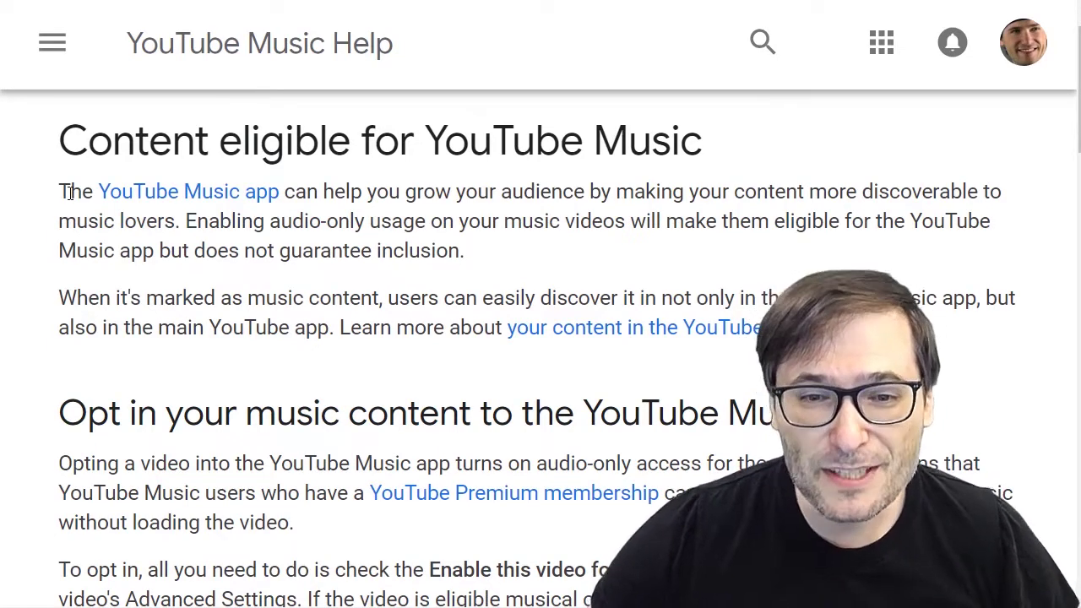
drag(71, 191, 335, 196)
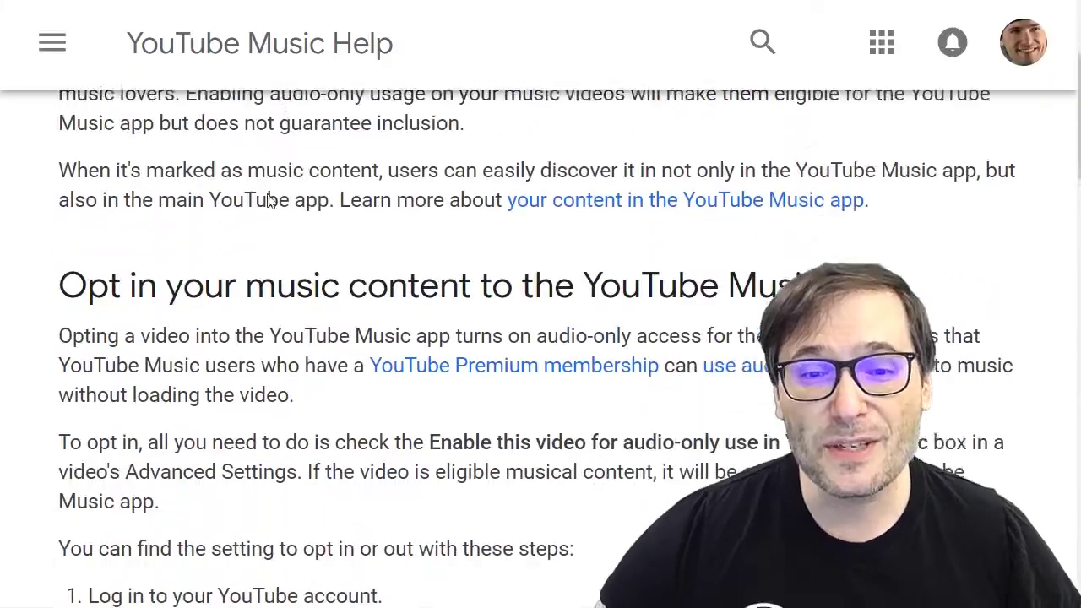
scroll(270, 200, down, 1)
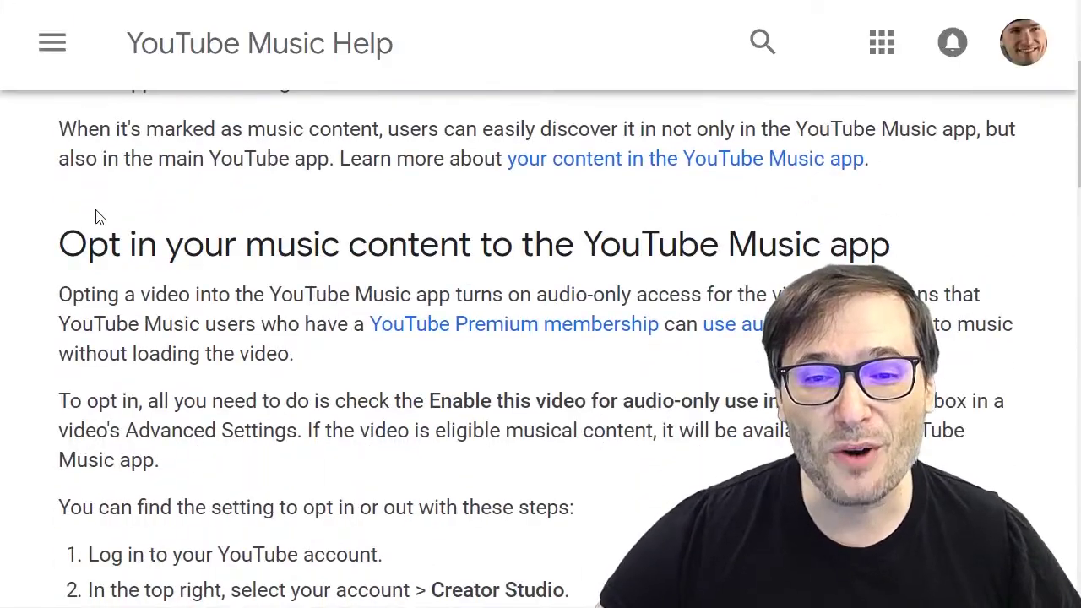
drag(65, 245, 890, 236)
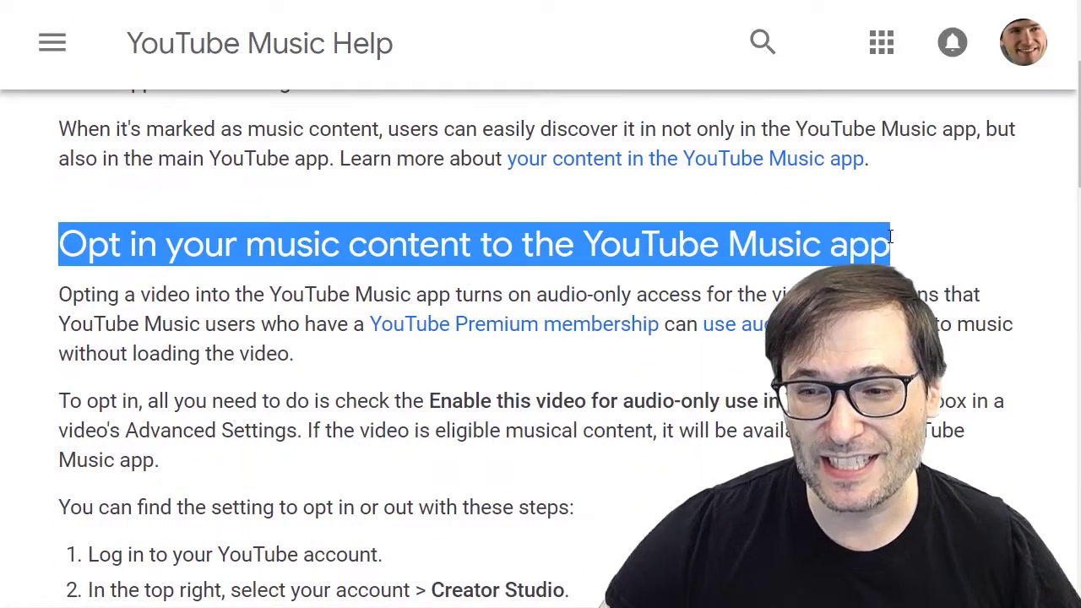
scroll(507, 241, down, 2)
click(265, 232)
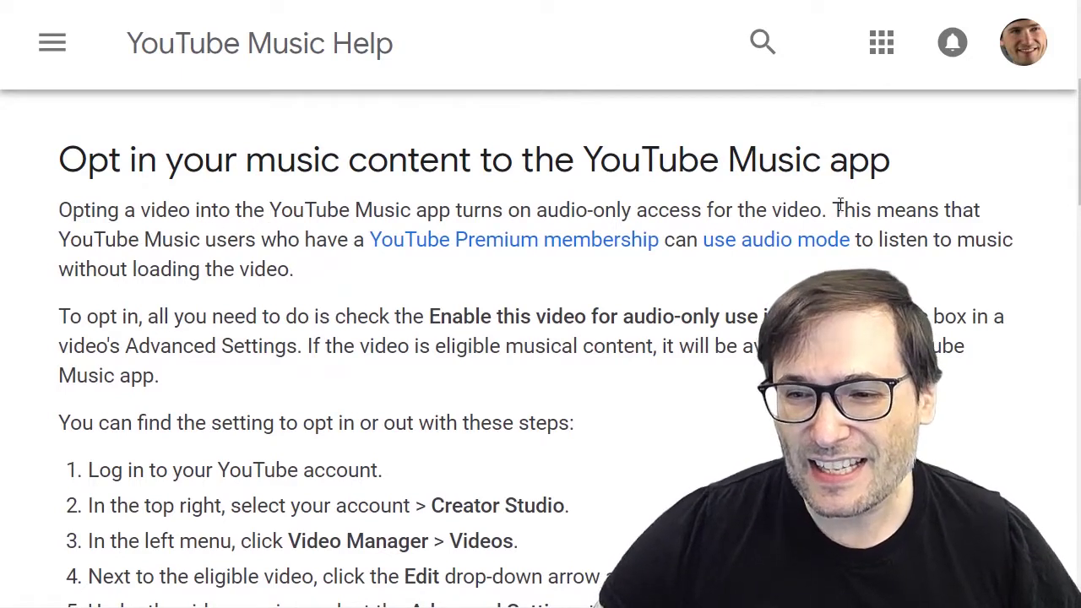
drag(839, 208, 865, 245)
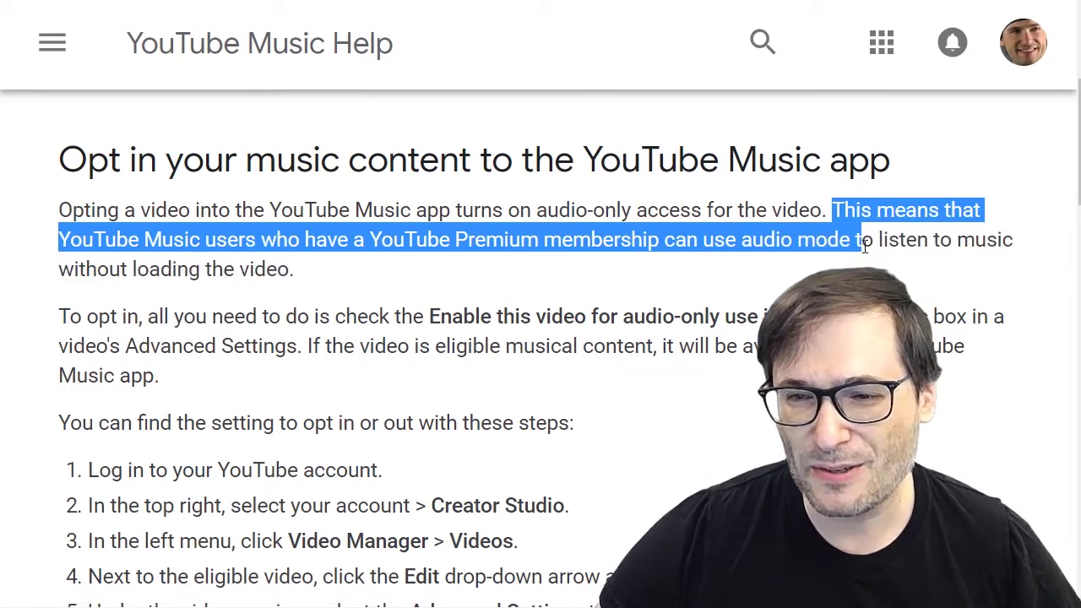
click(890, 243)
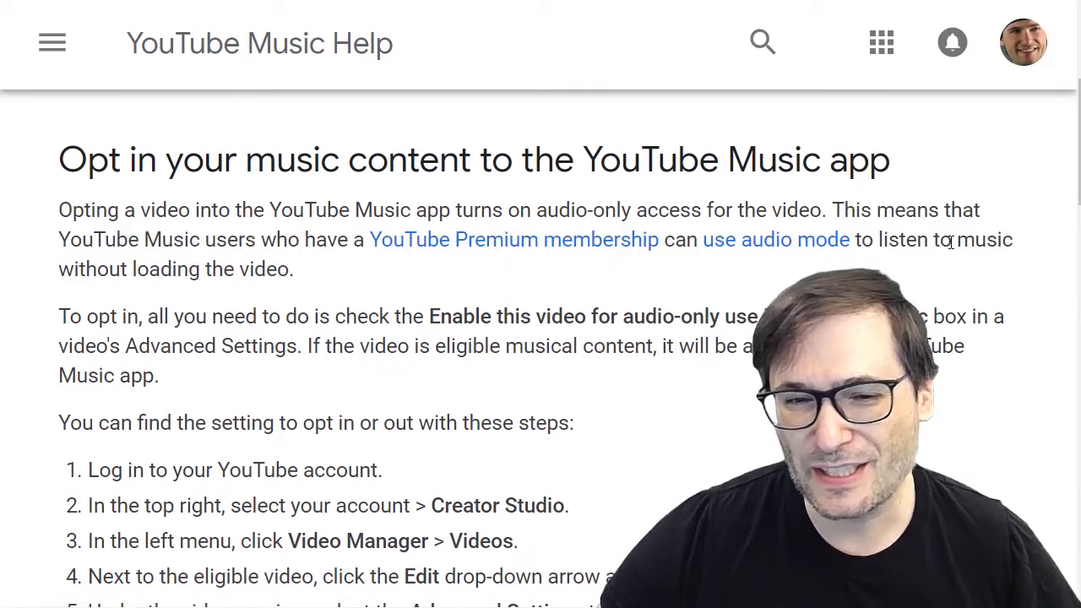
scroll(264, 283, down, 1)
scroll(264, 282, down, 1)
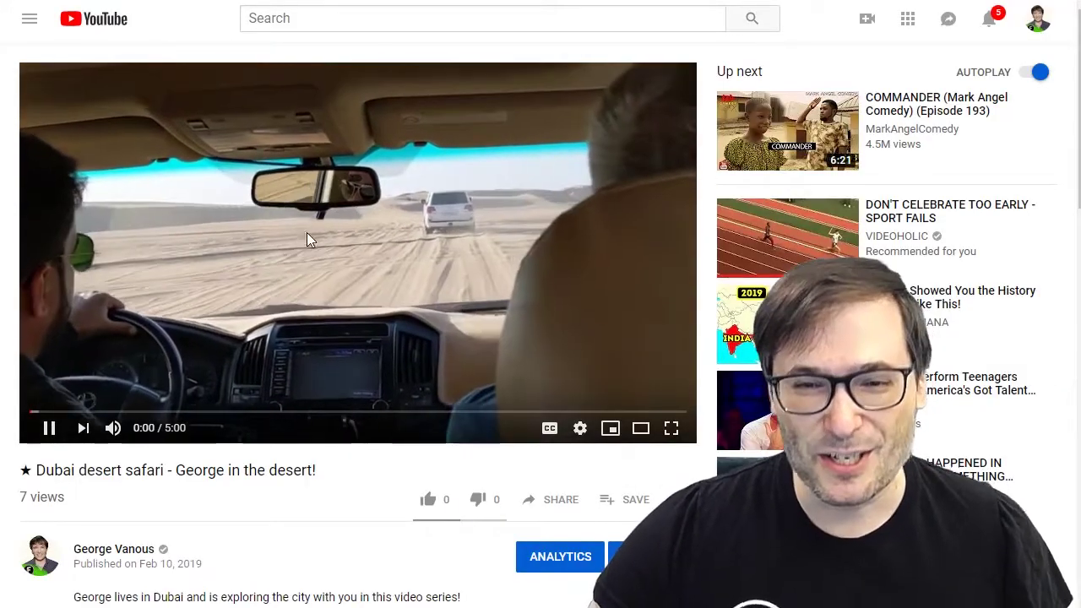
Pause the playing video and paste the Dubai desert safari watch page address into the address bar
click(311, 245)
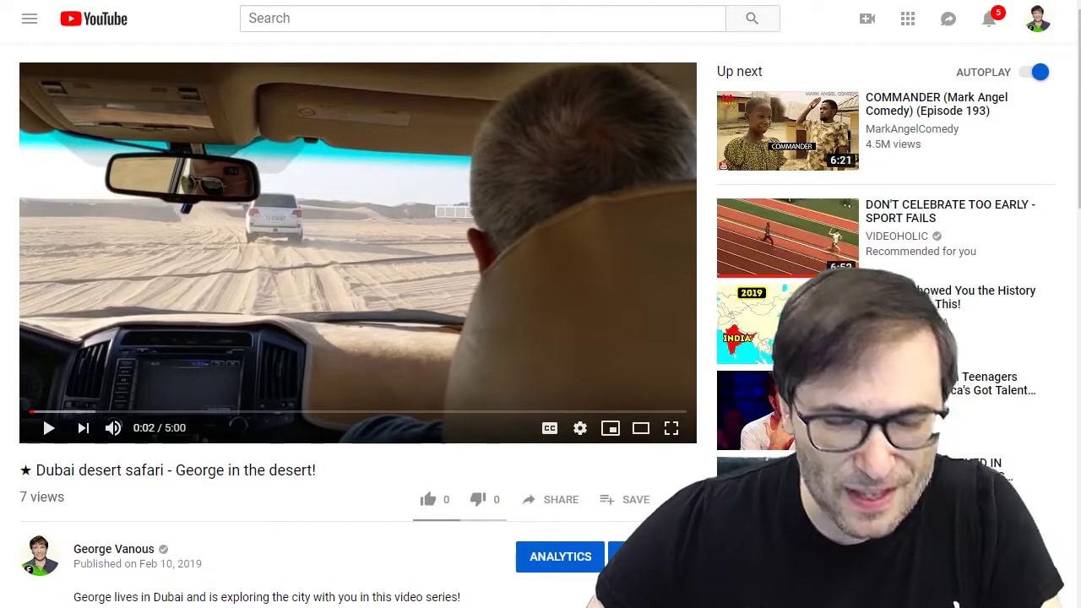
click(279, 16)
text(https://www.youtube.com/watch?v=j0RqupJ57PM)
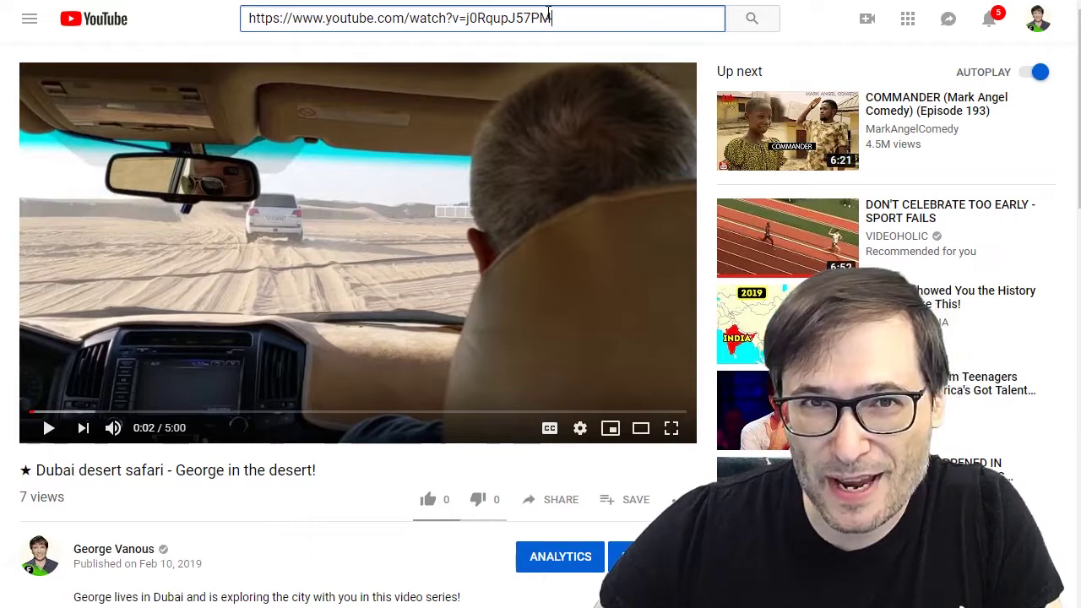
From the channel page, play all uploads and pause the desert safari video at 0:00
scroll(381, 263, down, 3)
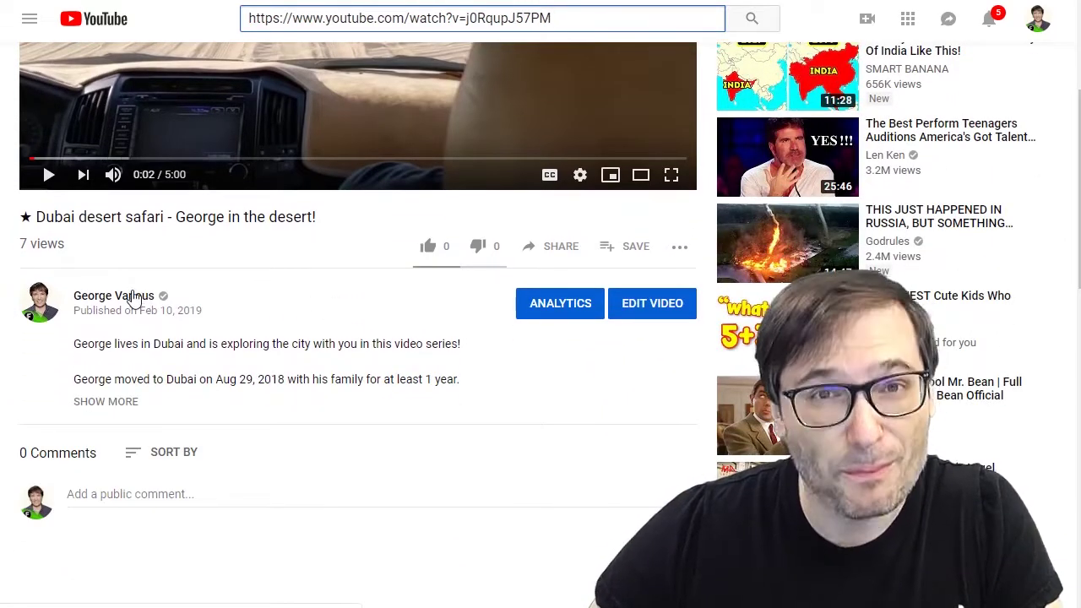
click(132, 297)
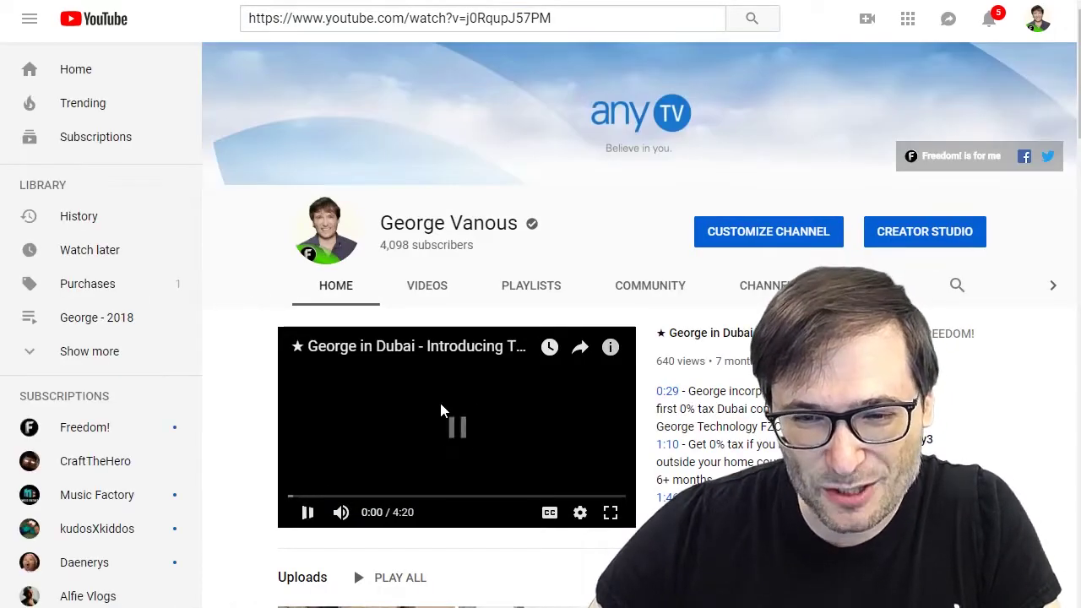
scroll(440, 411, down, 3)
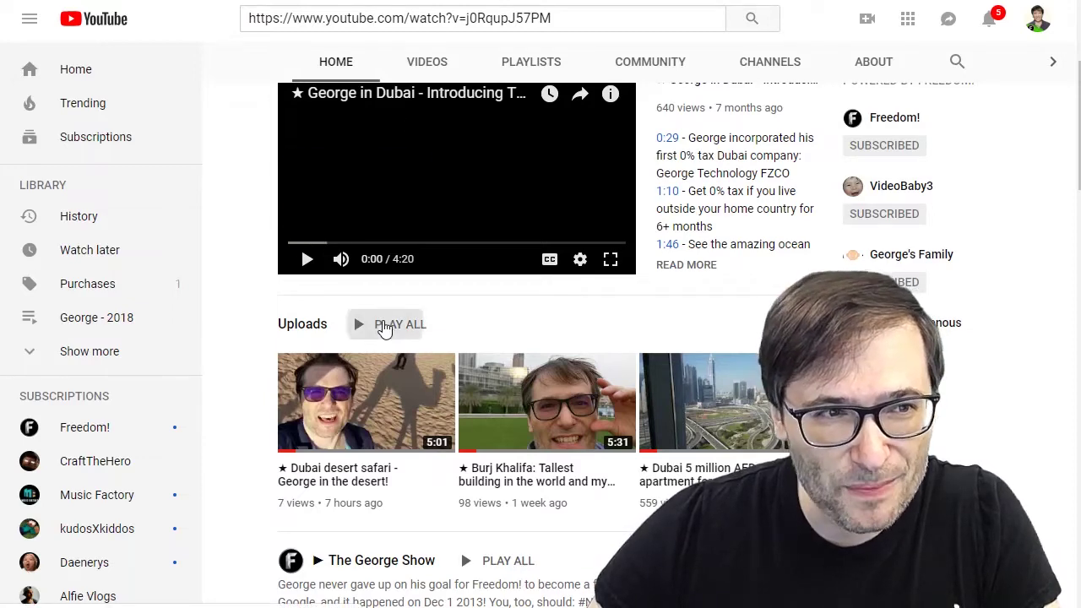
click(384, 328)
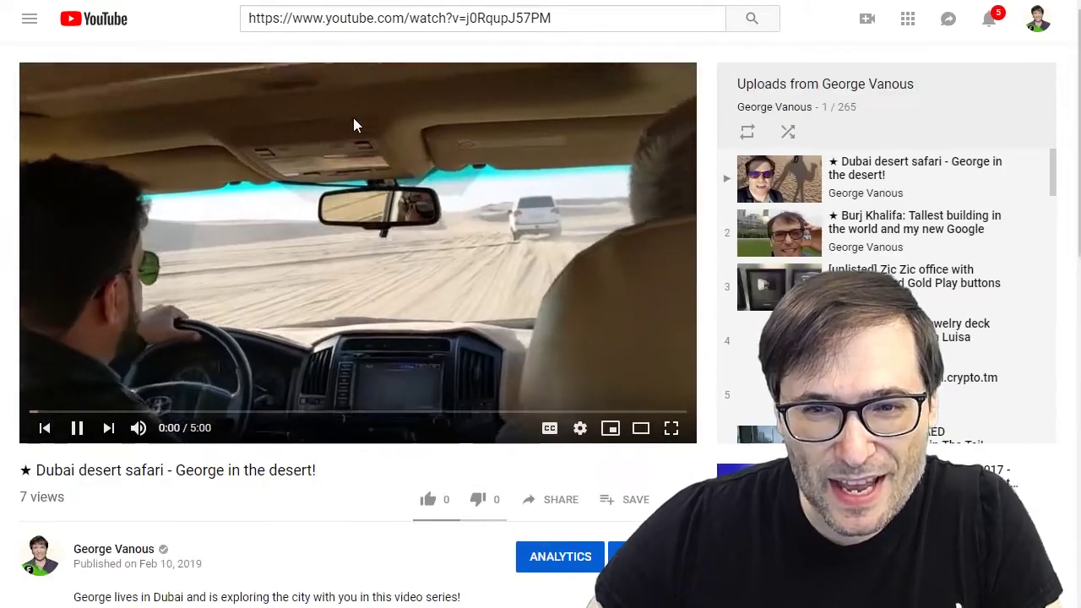
click(354, 123)
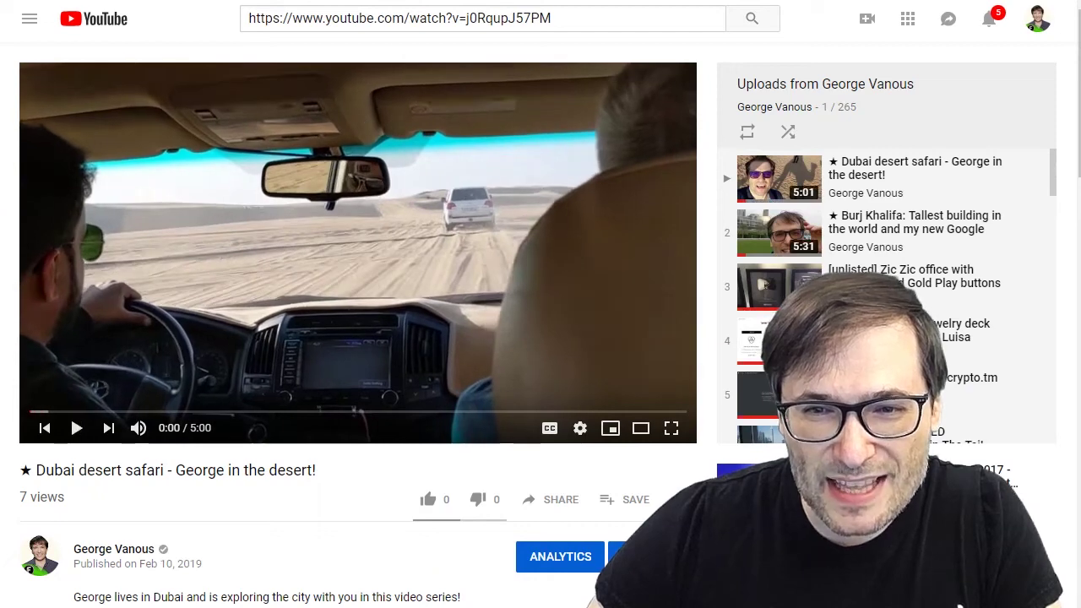
Reload the desert safari watch page from its pasted address and pause the video
click(592, 19)
key(ctrl+c)
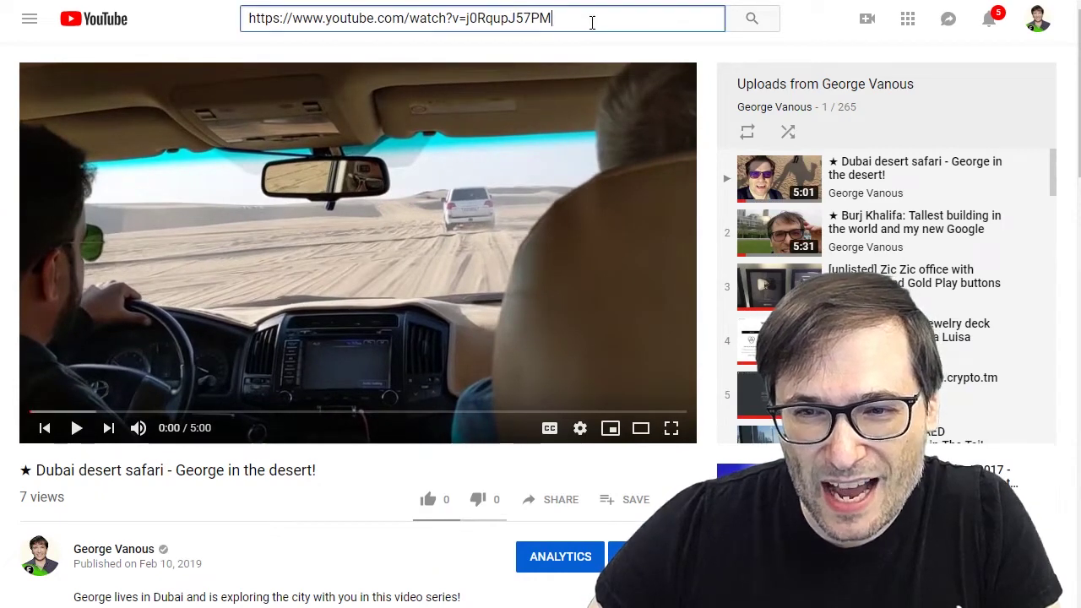
key(End)
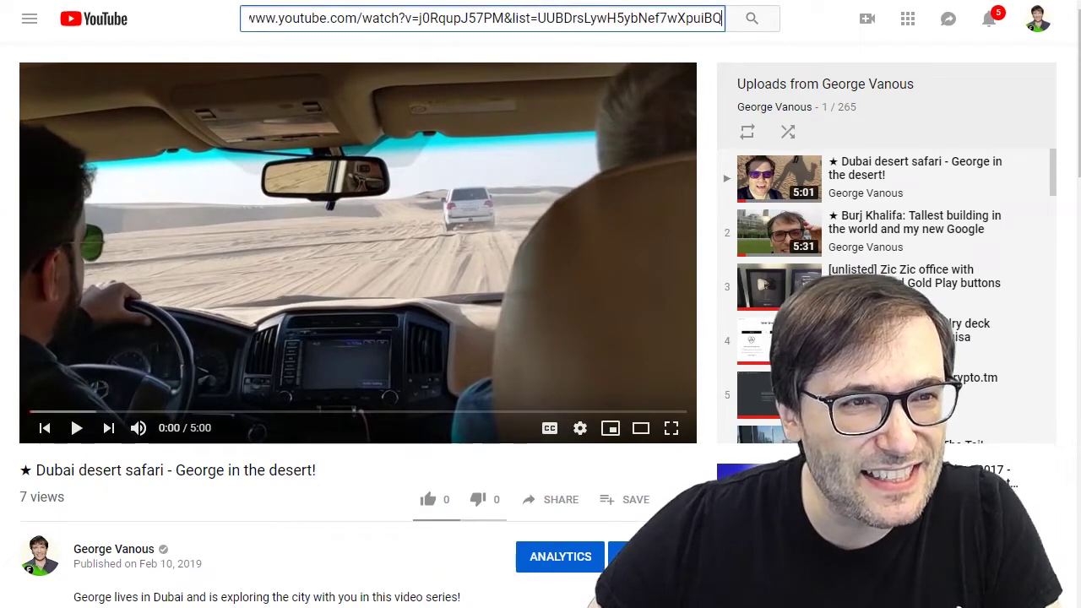
key(Escape)
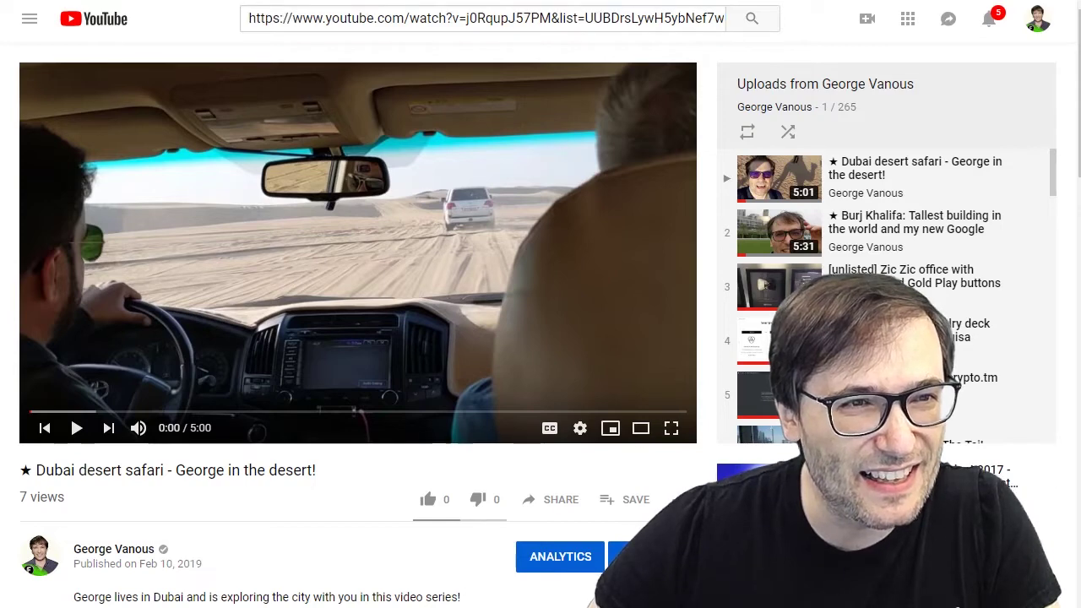
click(379, 20)
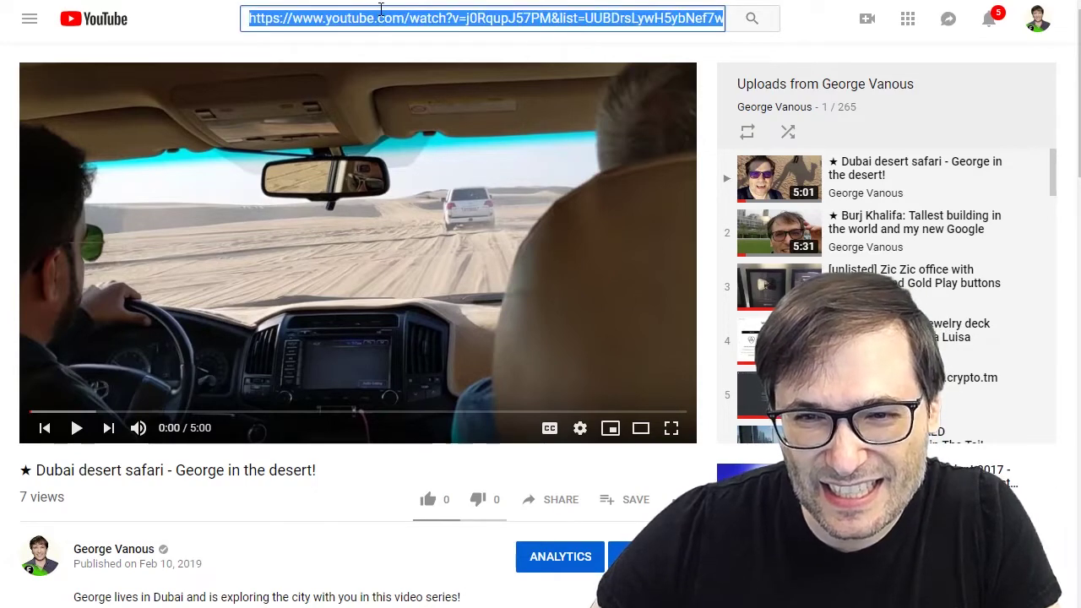
key(ctrl+v)
key(Return)
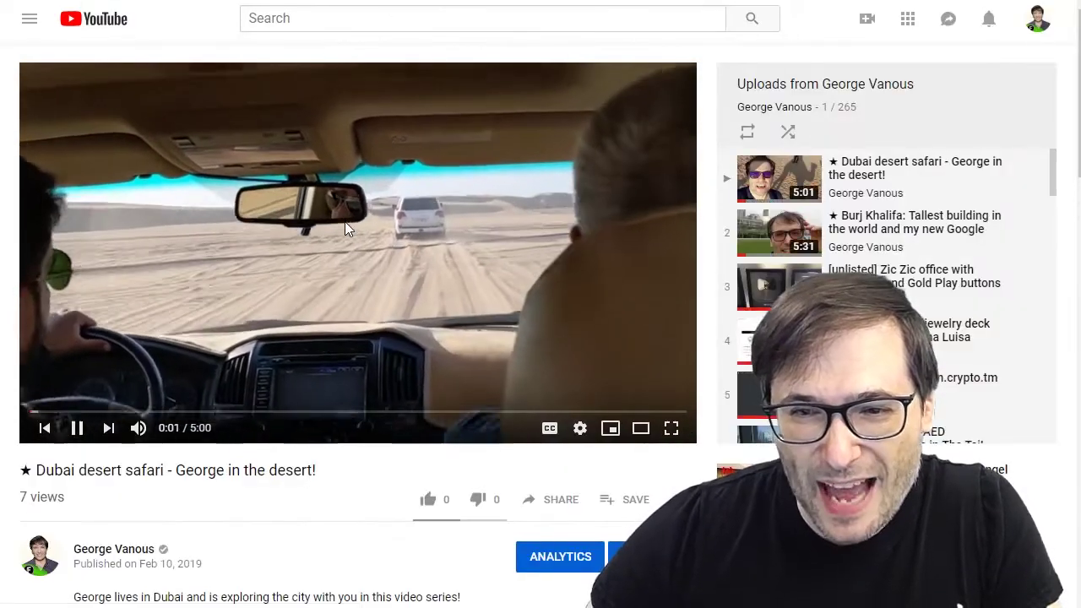
click(345, 222)
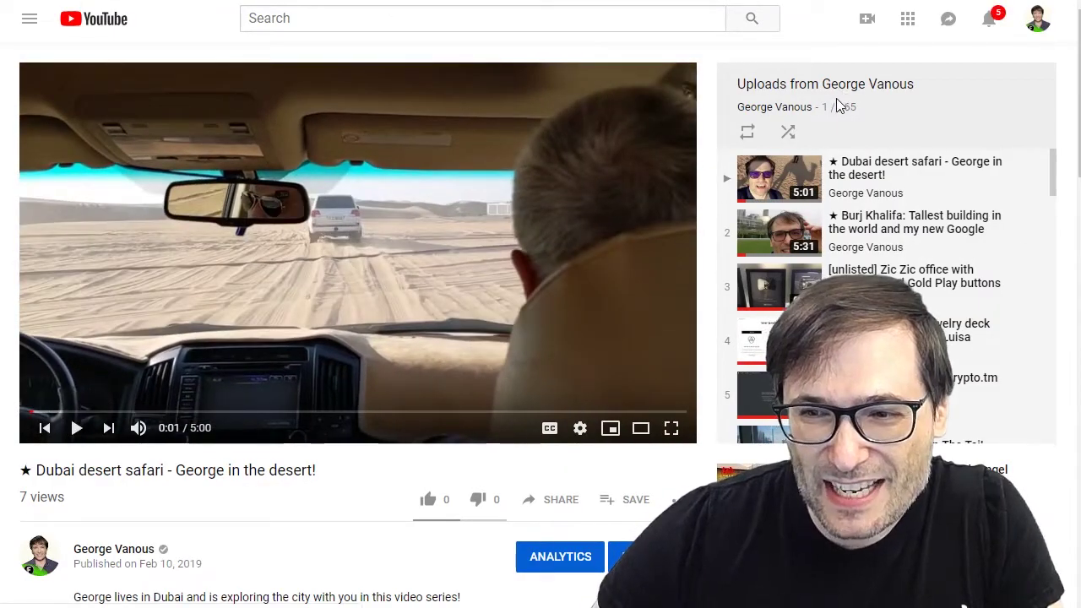
Delete the &list= playlist parameter from the URL and load the standalone watch page
mouse_move(787, 194)
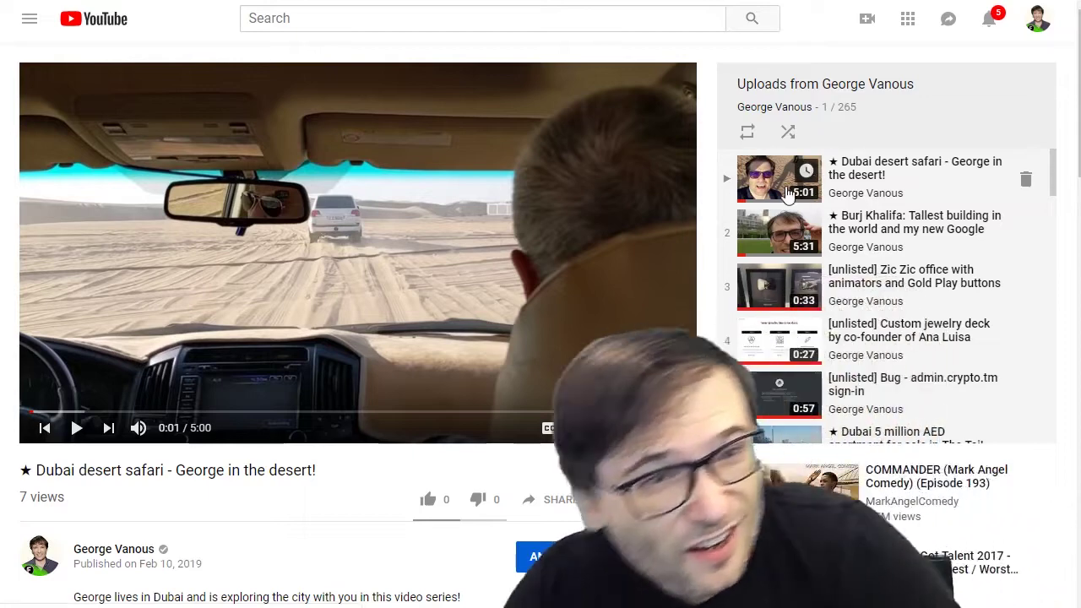
scroll(827, 254, down, 3)
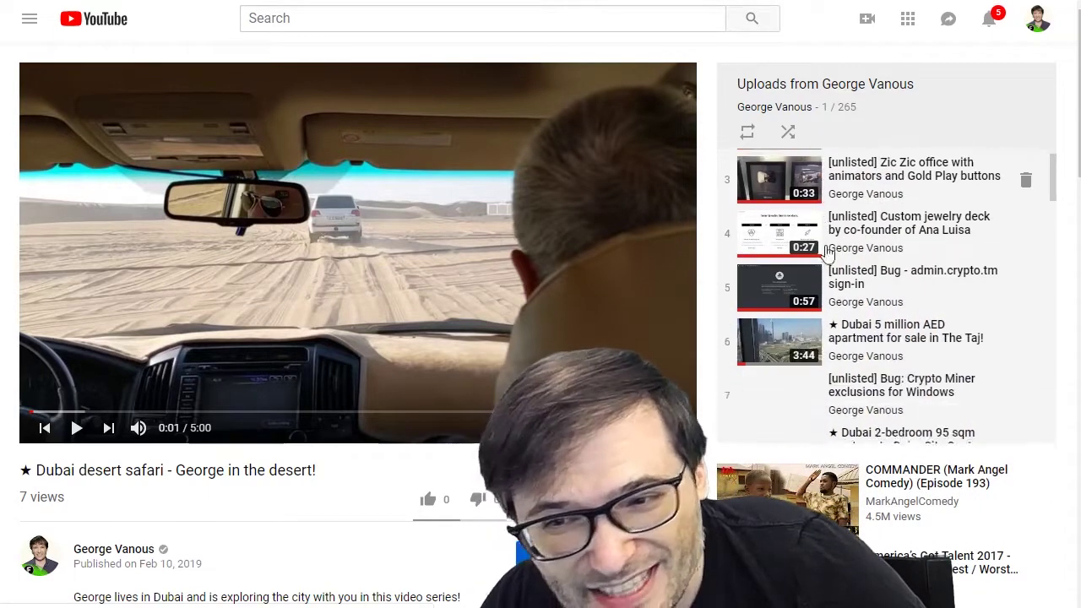
scroll(866, 426, down, 10)
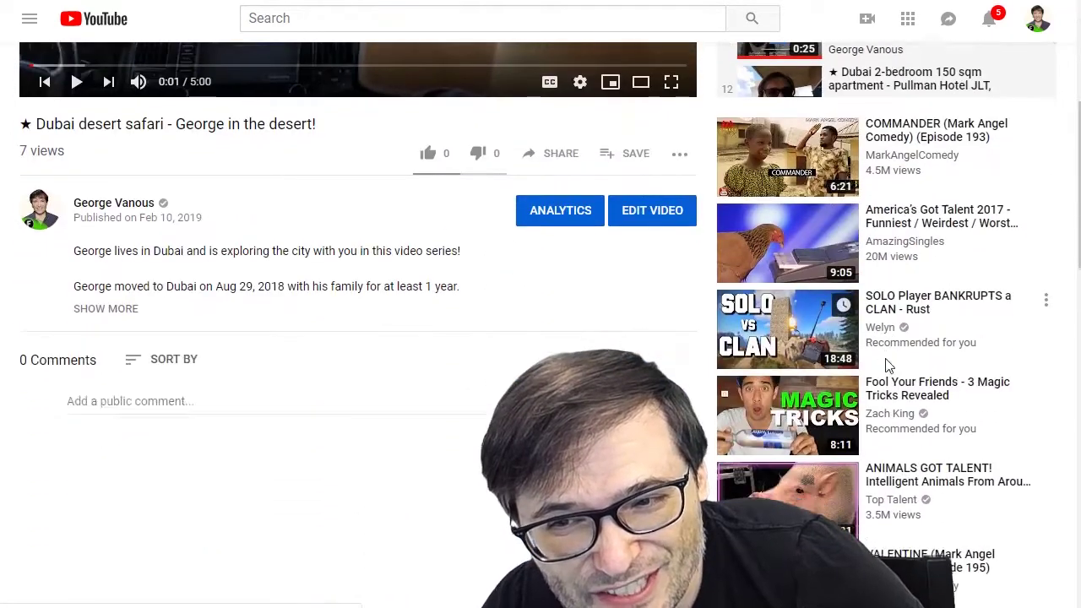
scroll(887, 359, up, 10)
scroll(924, 352, up, 5)
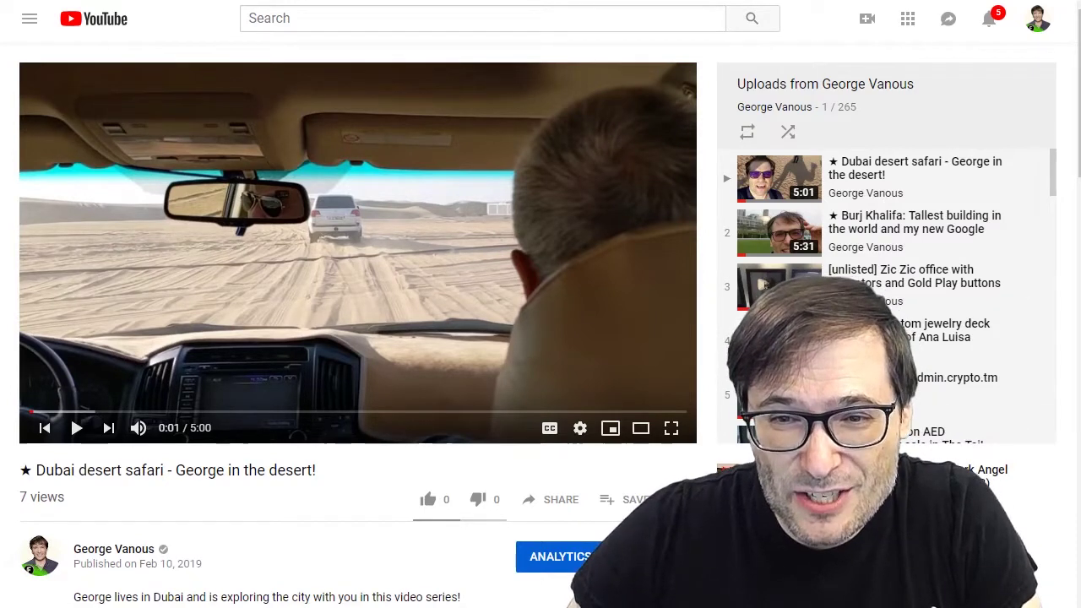
key(Delete)
key(Return)
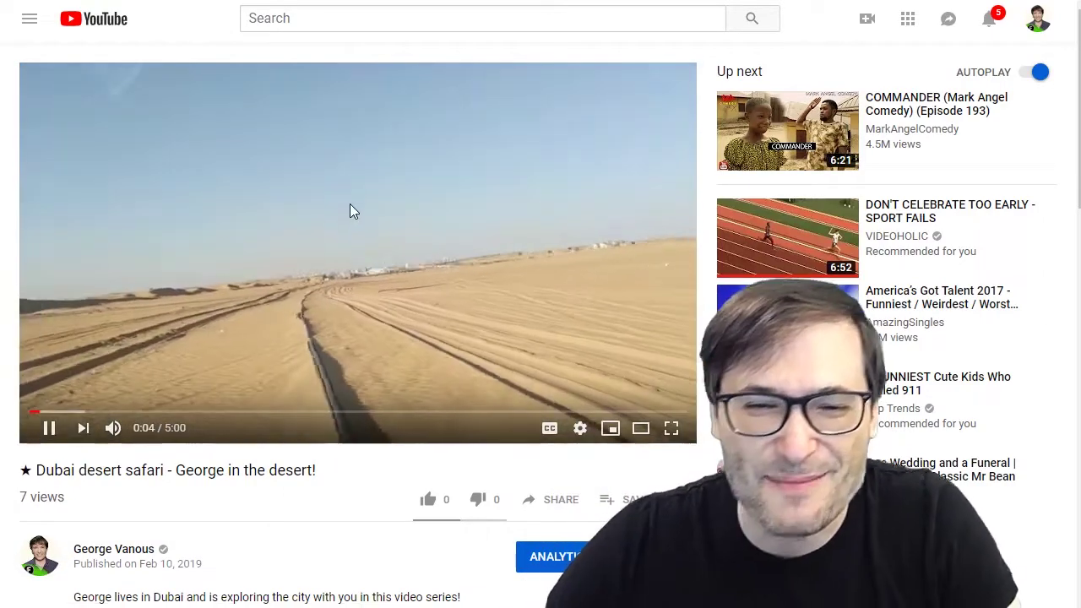
Pause the standalone Dubai desert safari video
click(351, 213)
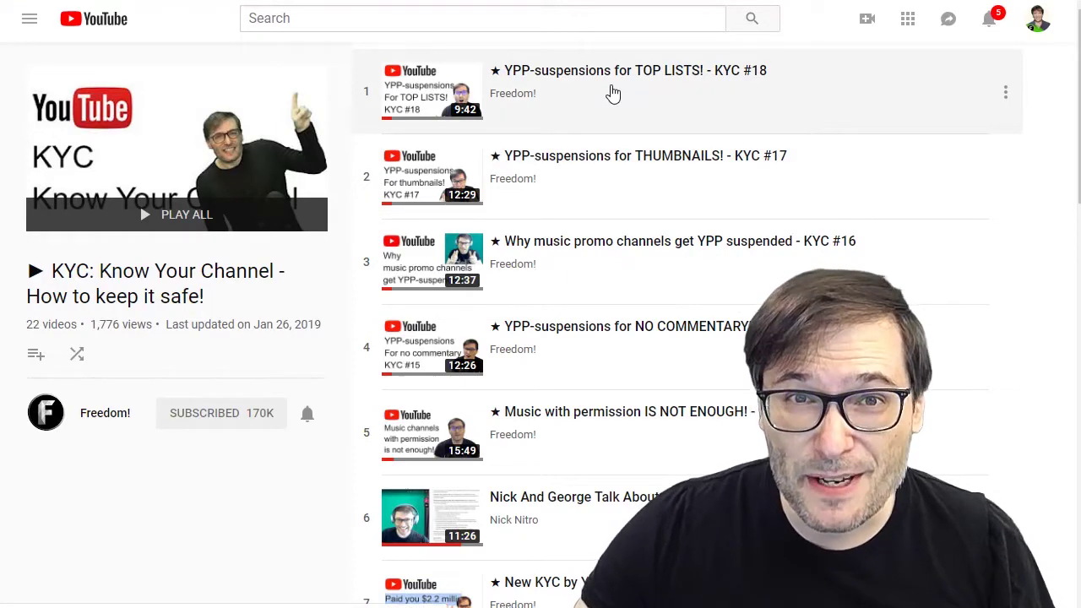
Play the first KYC playlist video, about YPP suspensions, then pause it with the space key
click(614, 93)
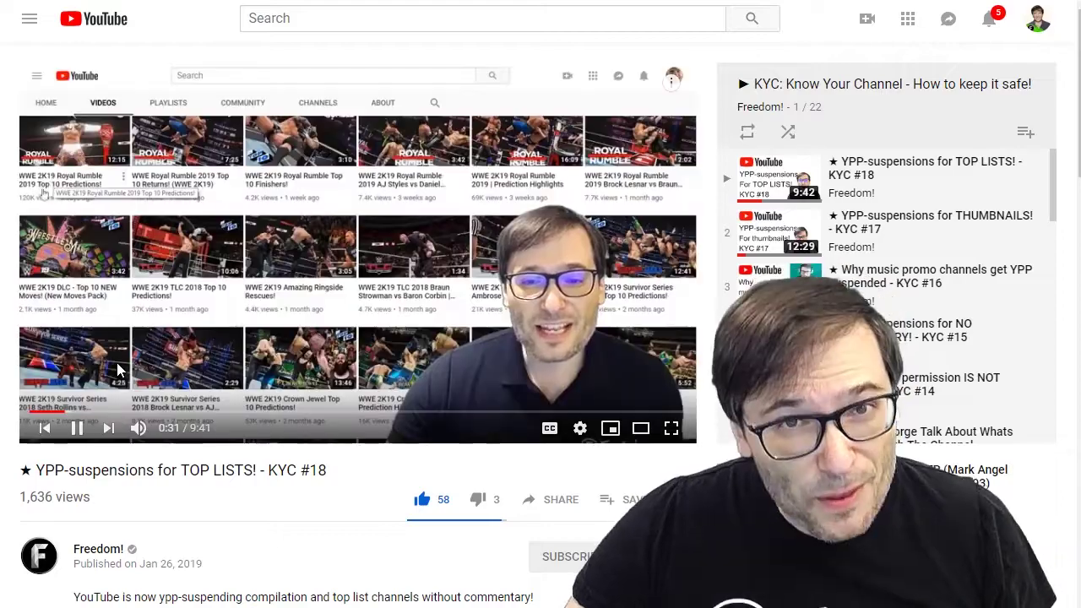
key(space)
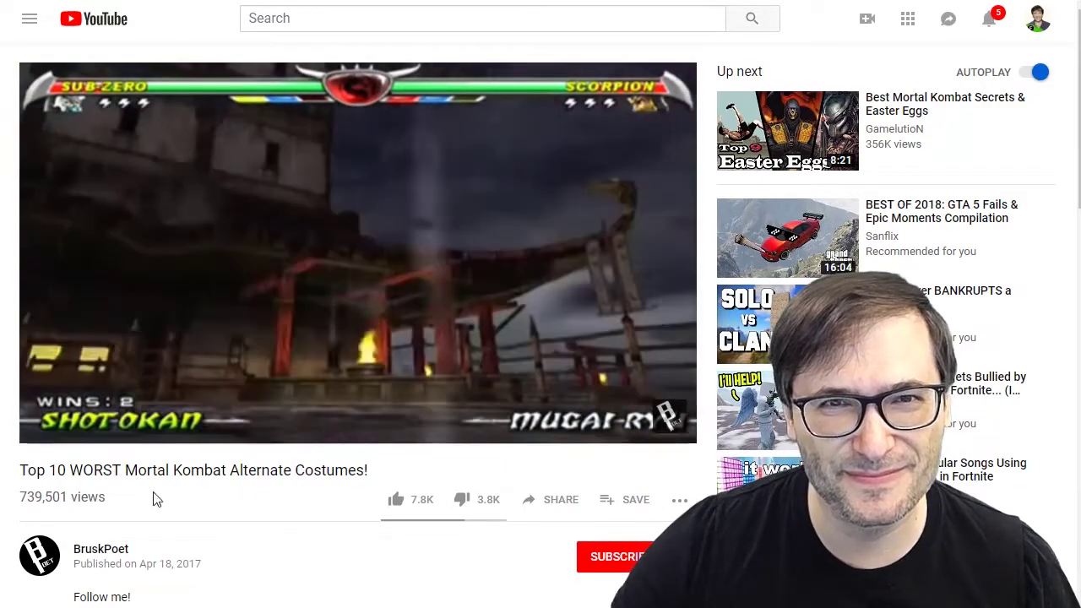
Pause the Mortal Kombat video, seek to 2:44, play to 2:50, then rewind to 2:39
click(170, 301)
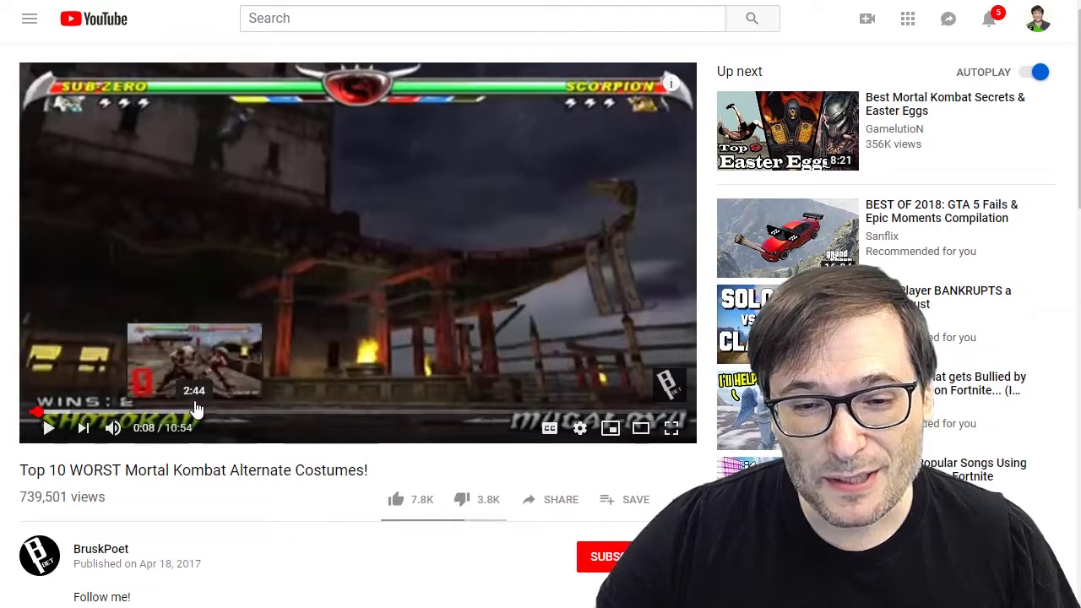
click(195, 414)
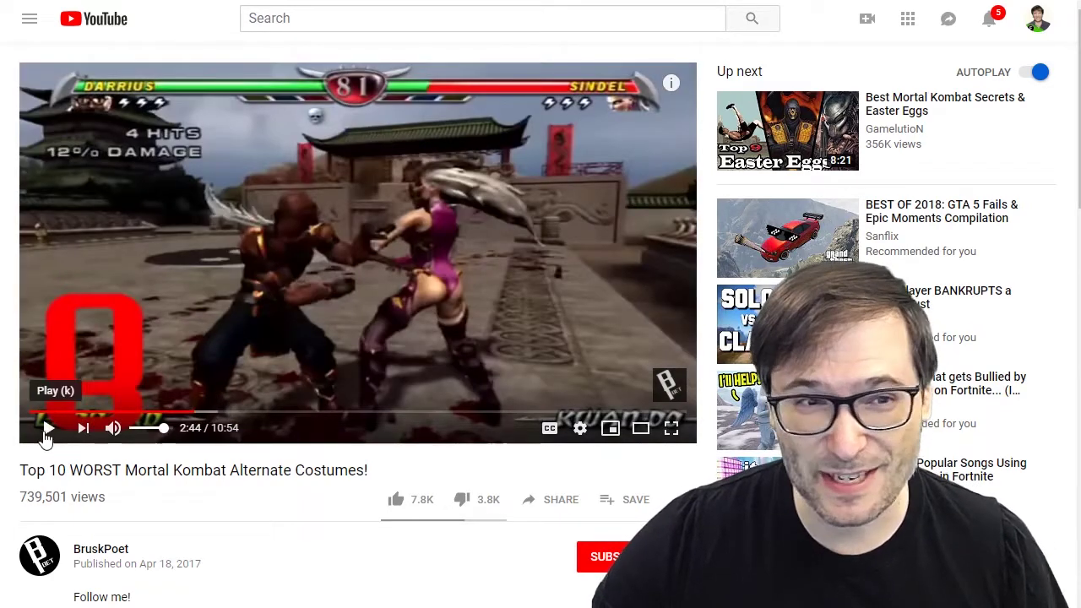
click(47, 428)
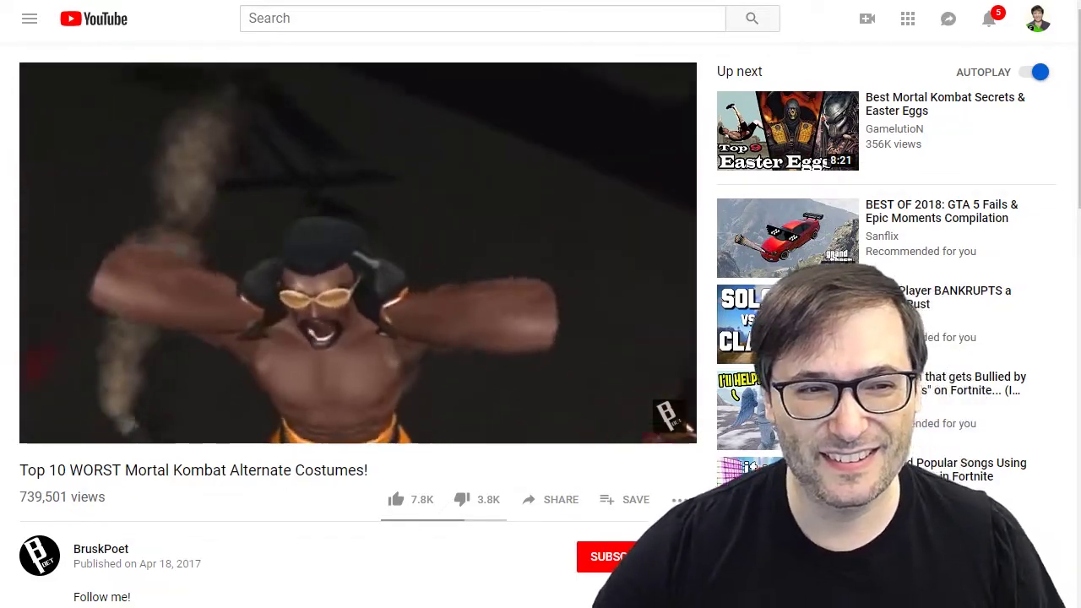
click(120, 348)
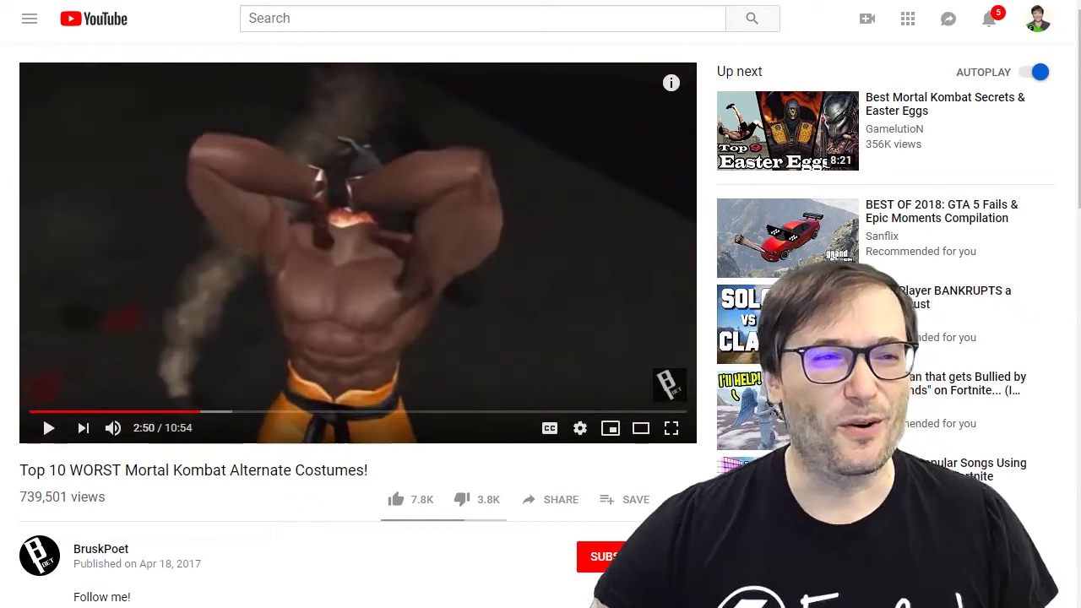
click(187, 414)
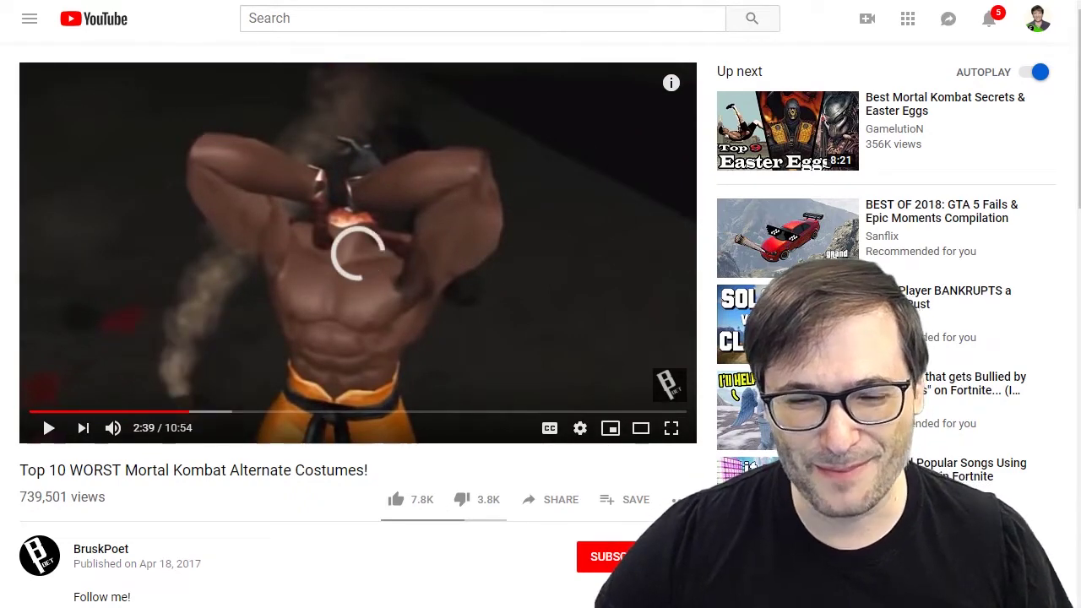